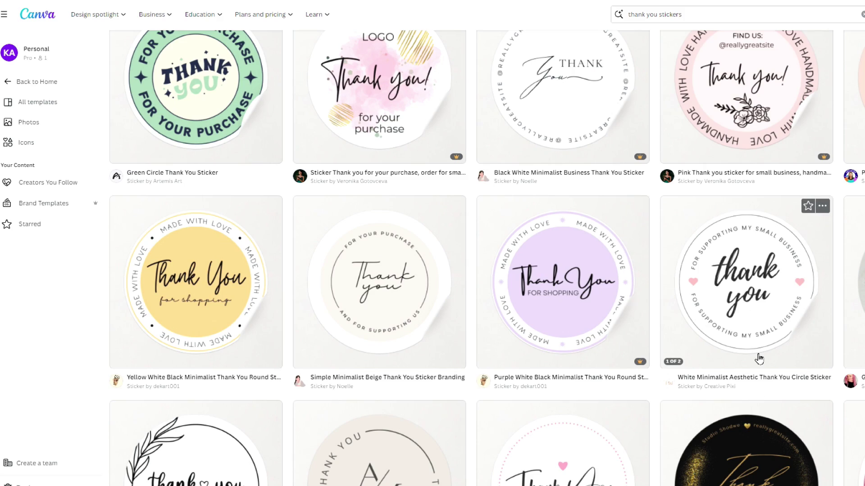
Step: Open the "Sticker Thank you for your purchase, order for small business" template for customizing
scroll(759, 358, up, 3)
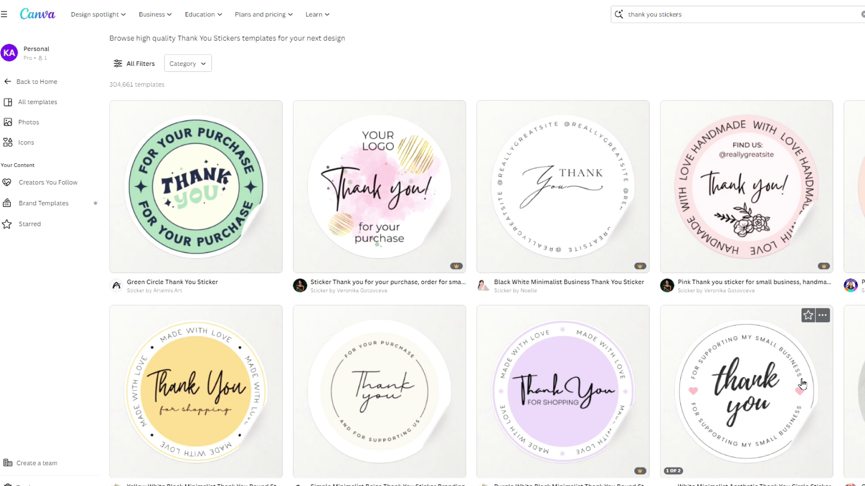
click(396, 193)
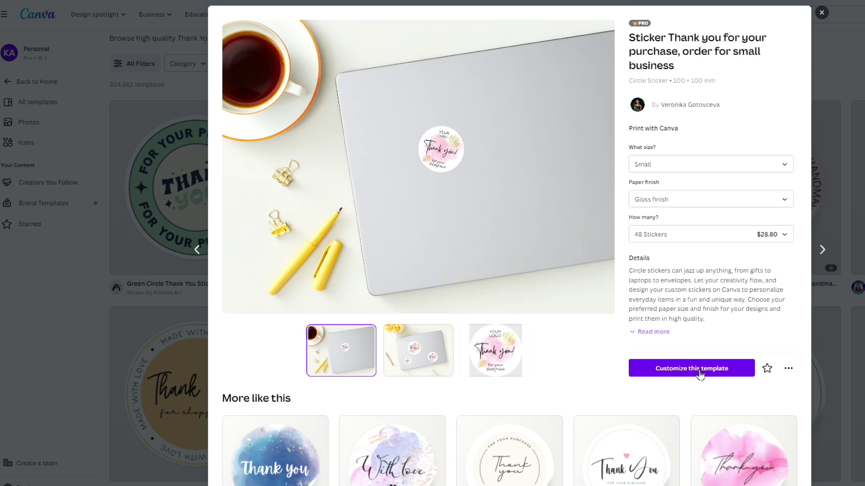
click(699, 373)
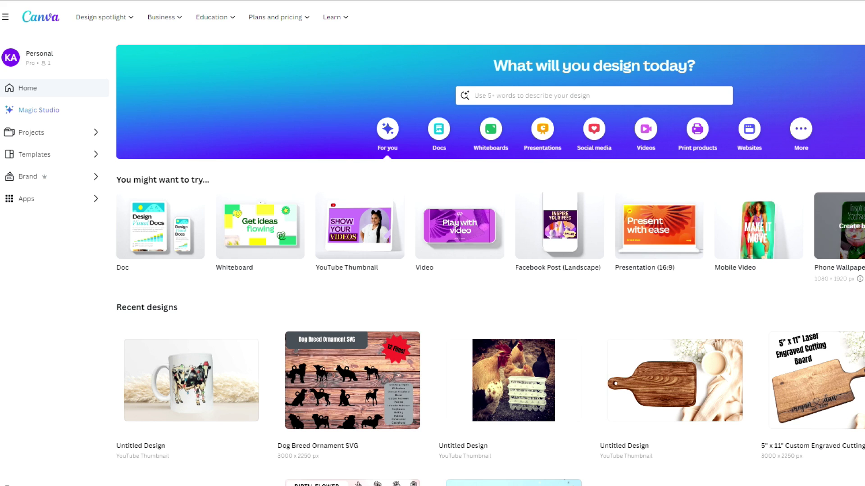
Step: Search the template library for "thank you stickers"
click(564, 95)
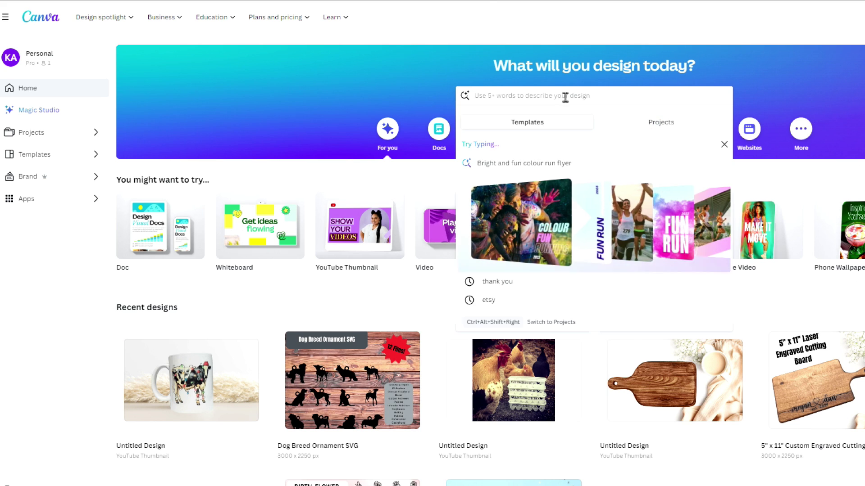
text(thank you stickers)
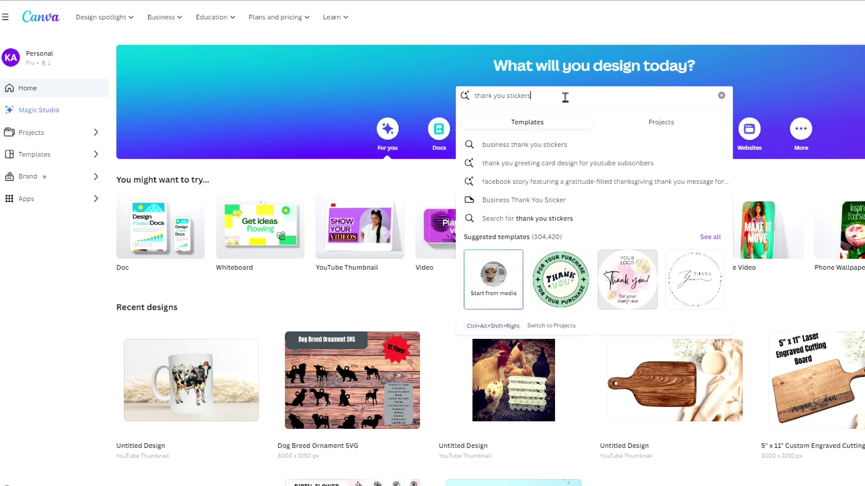
key(Return)
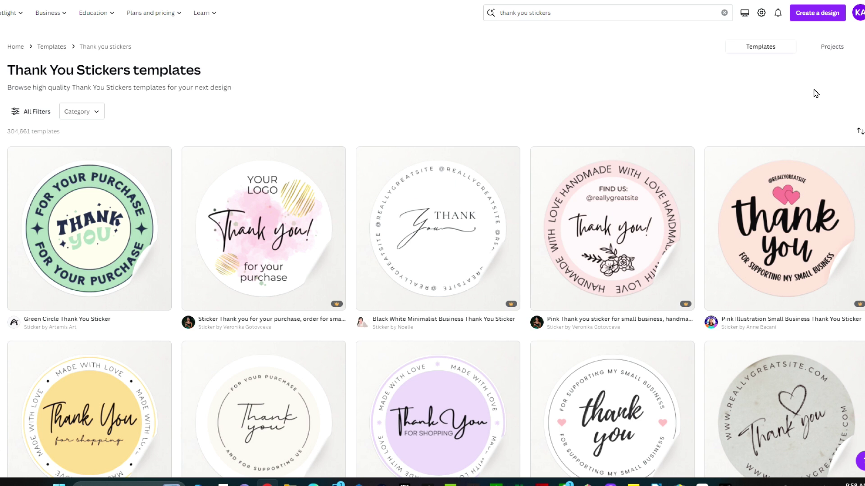
Step: Browse the sticker templates and start customizing the pink watercolor "Thank you! for your purchase" circle sticker
scroll(816, 93, down, 7)
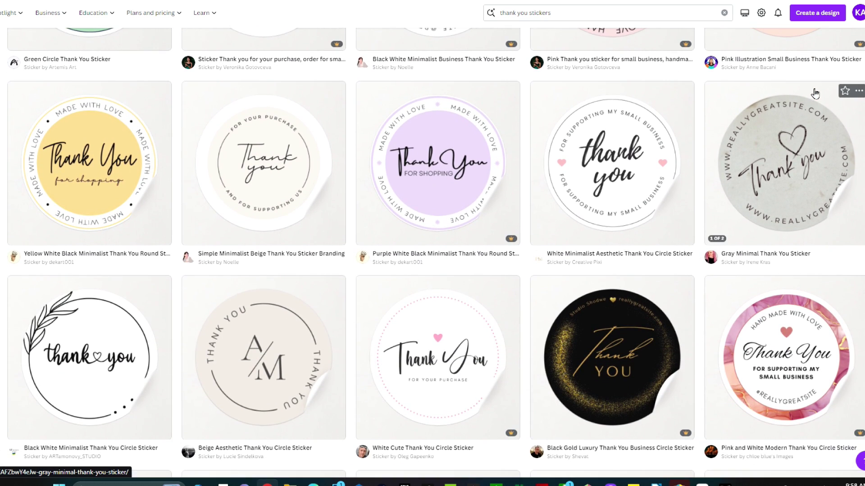
scroll(817, 93, down, 12)
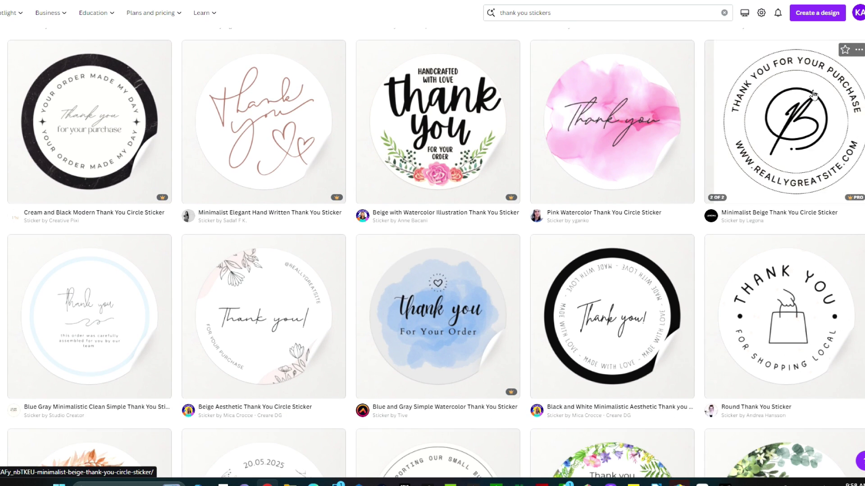
scroll(815, 94, up, 20)
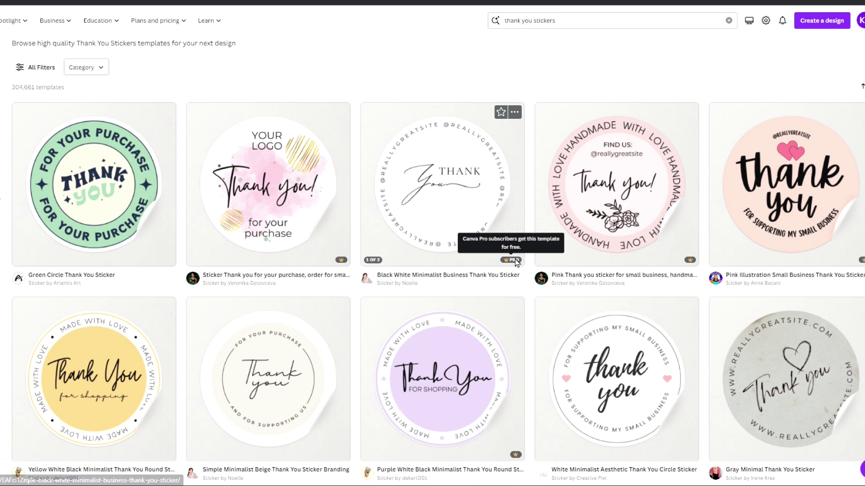
scroll(764, 307, down, 2)
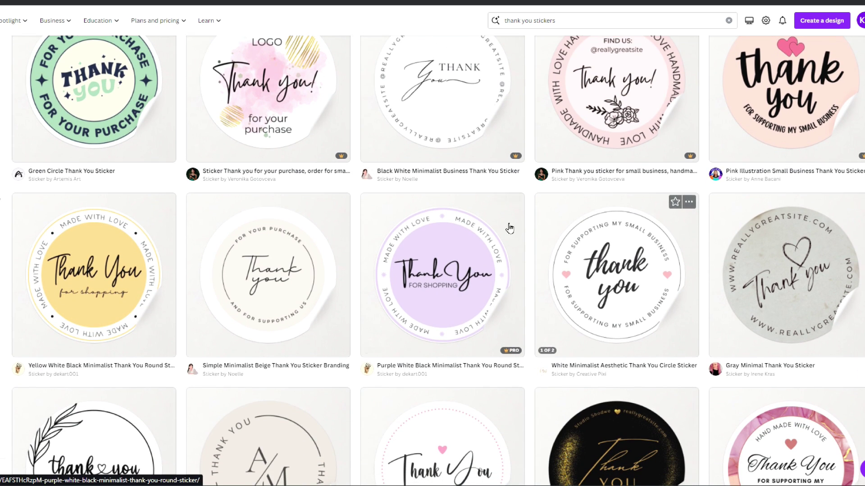
scroll(628, 348, up, 2)
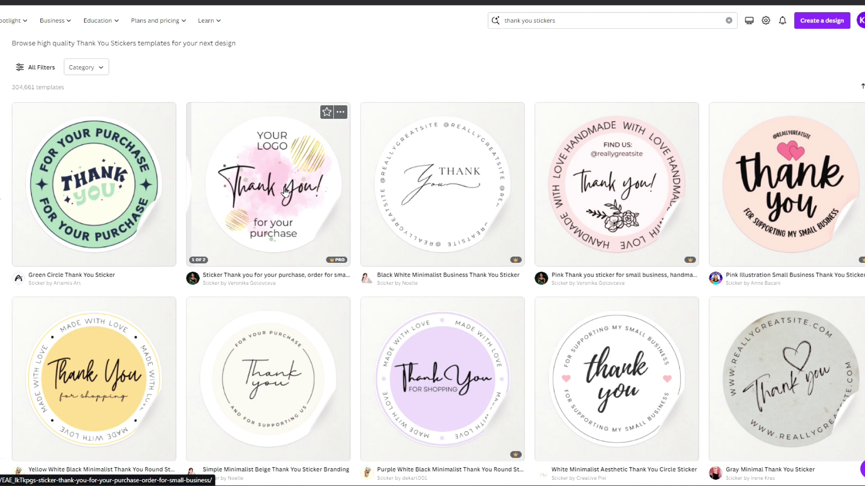
click(279, 191)
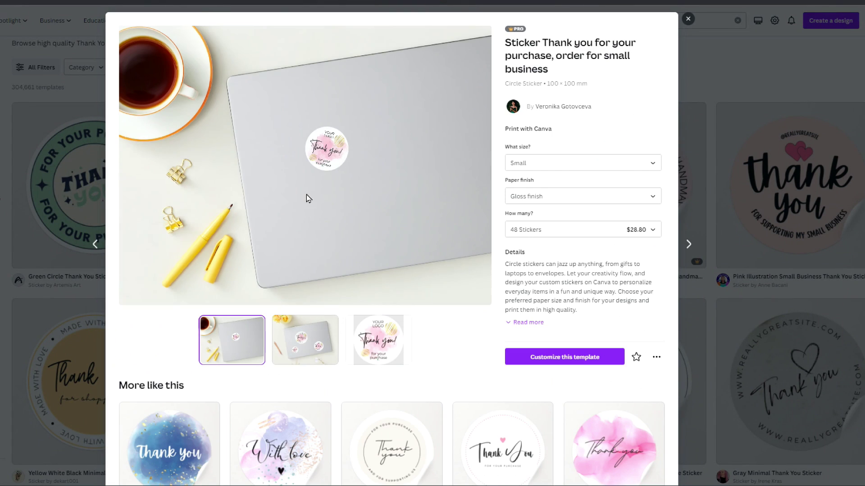
click(568, 360)
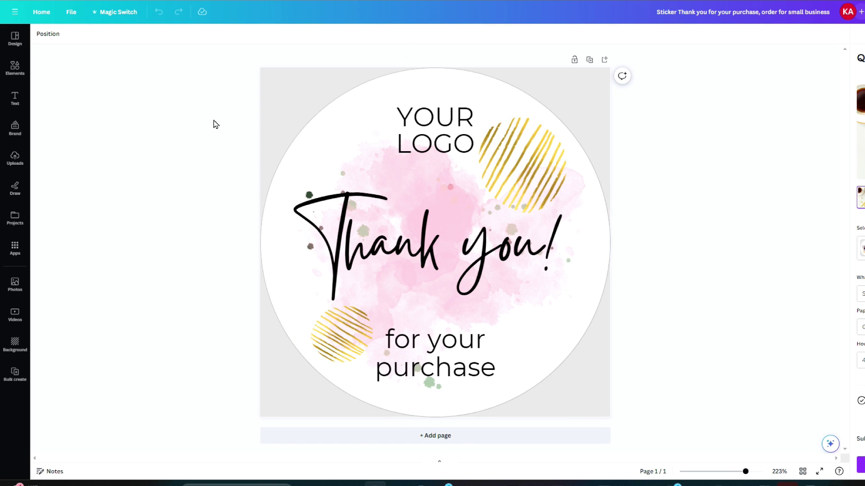
Step: Delete the "YOUR LOGO" text above the "Thank you!" lettering on the sticker
click(15, 158)
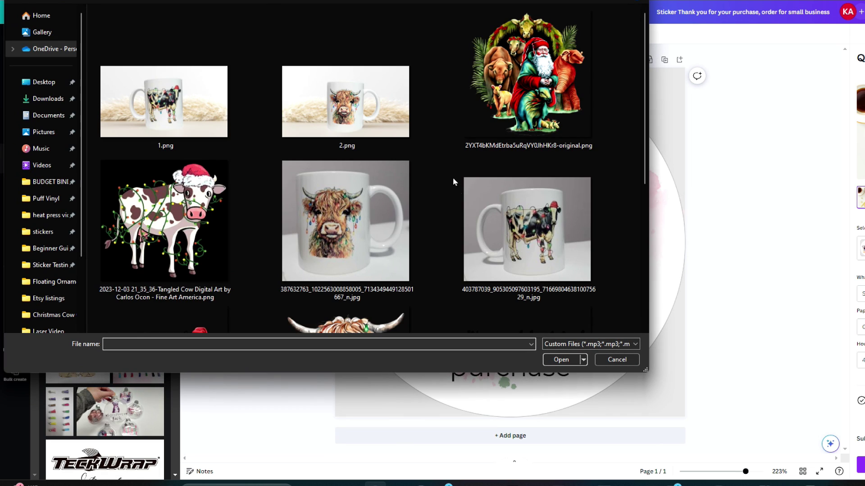
click(616, 360)
click(503, 134)
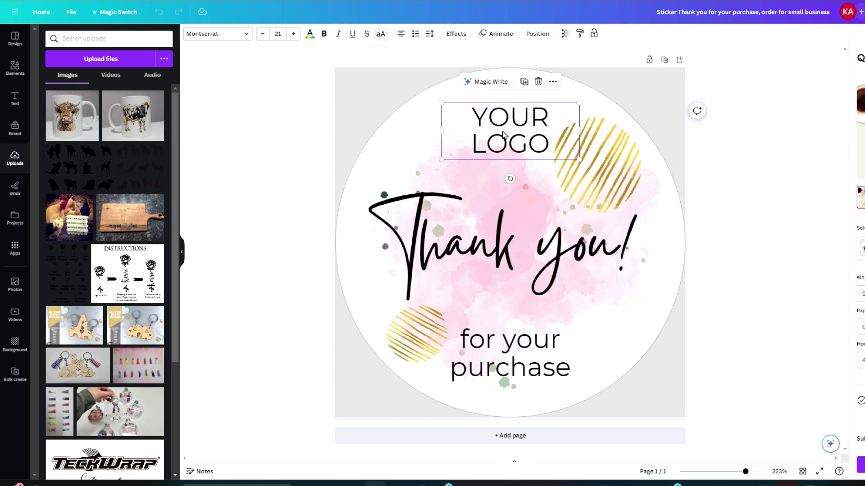
click(538, 83)
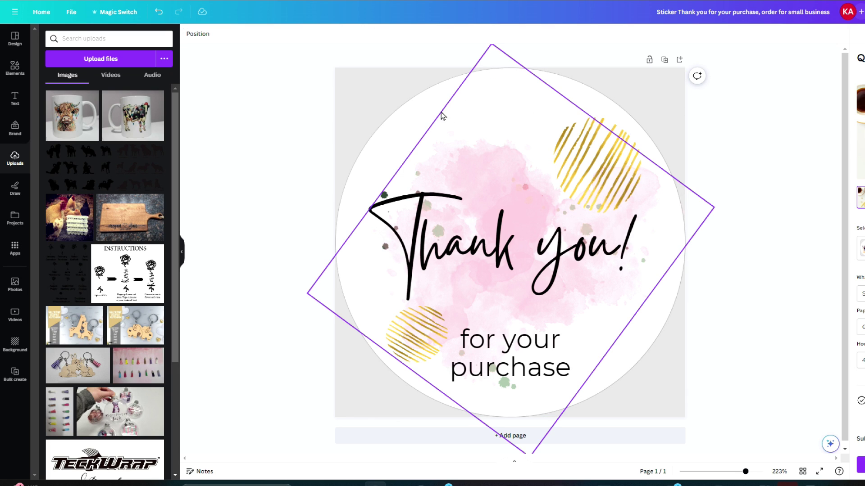
Step: Search the elements for "made with love" and show only the graphics
click(16, 67)
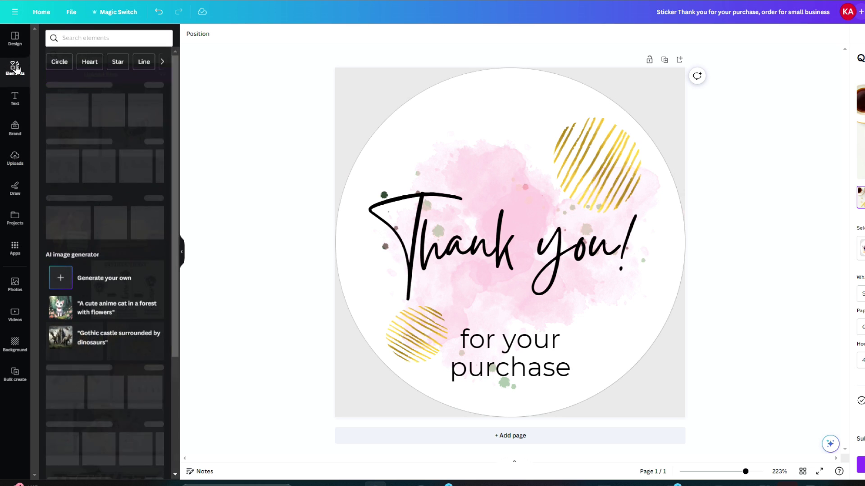
click(99, 37)
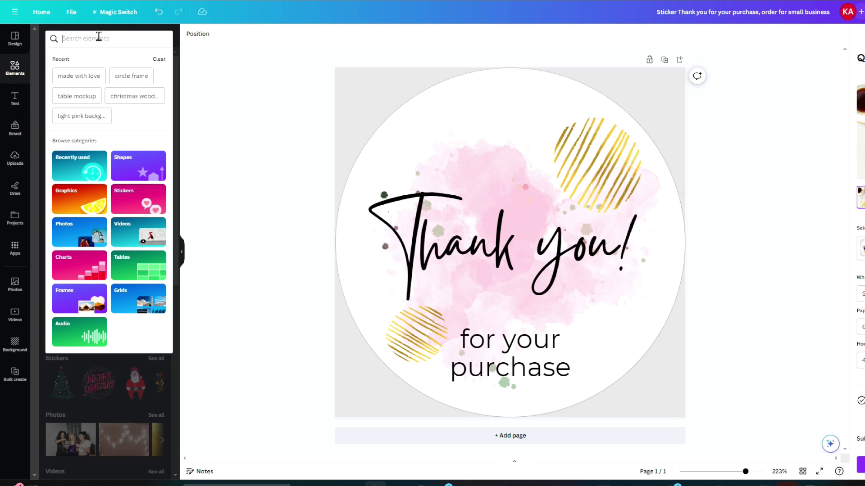
click(90, 77)
click(161, 107)
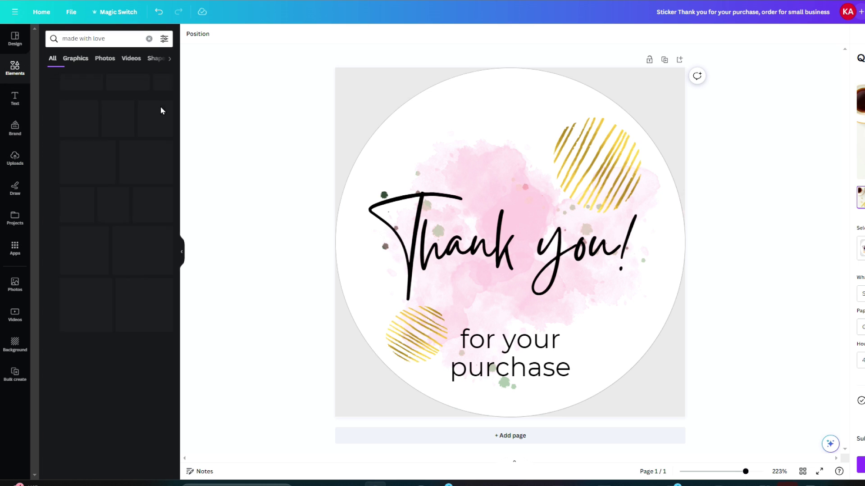
Step: Add the underlined handwritten "Made With Love" graphic and place it above "Thank you!" near the circle's upper edge
scroll(94, 180, down, 2)
scroll(95, 180, down, 5)
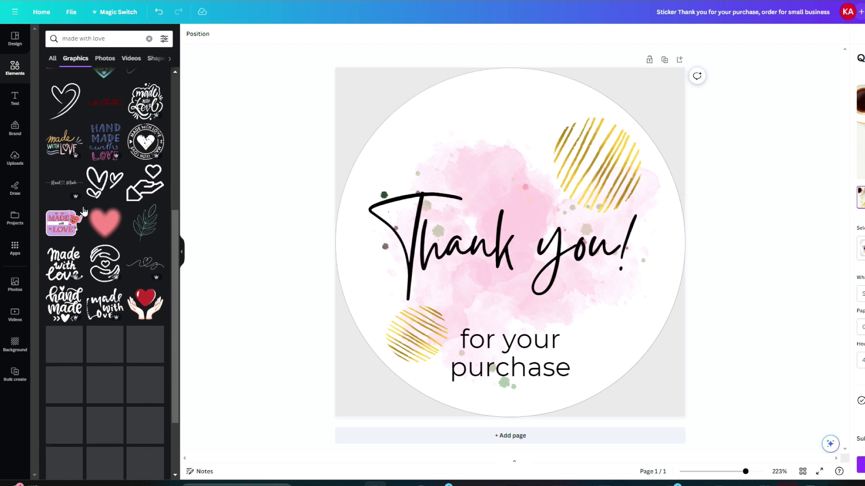
scroll(142, 245, up, 7)
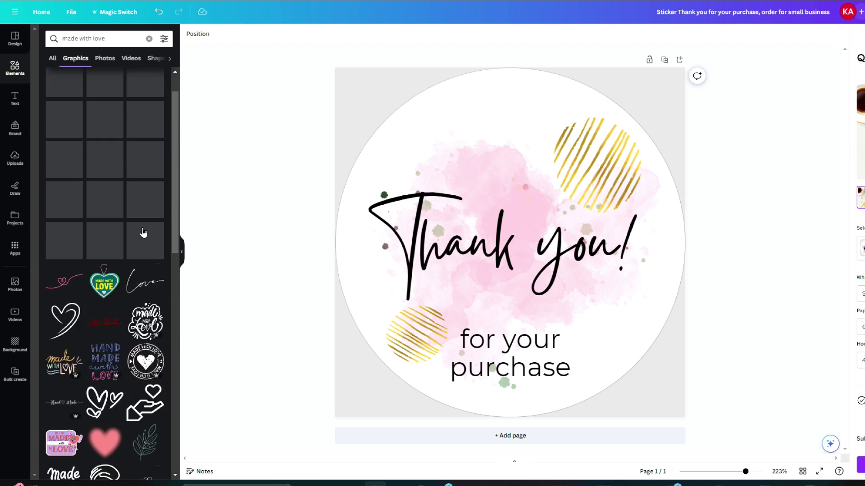
click(106, 122)
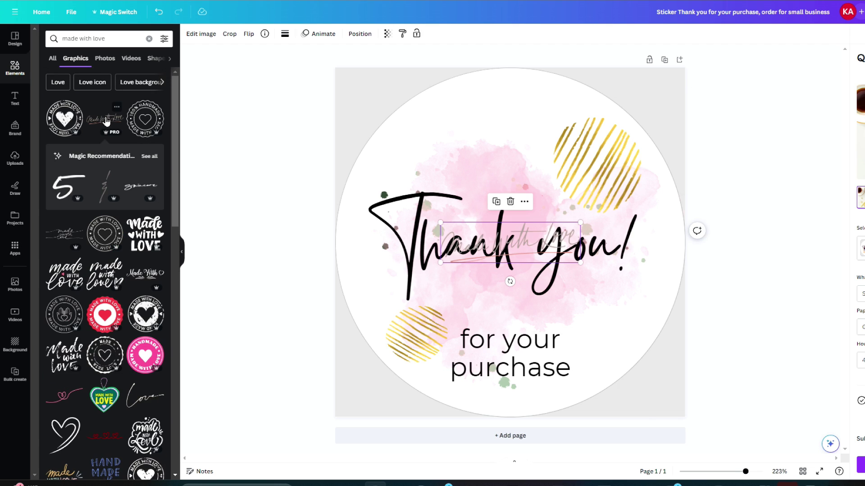
drag(492, 242, 491, 114)
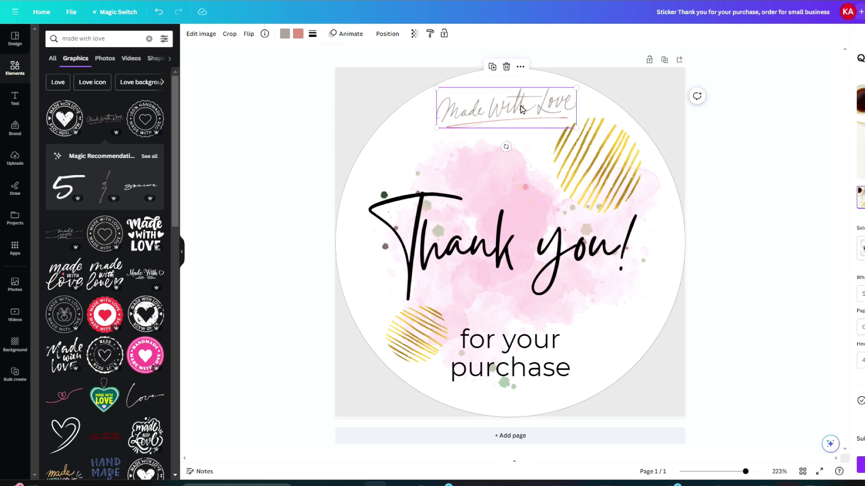
Step: Recolor the gray lettering of the "Made With Love" graphic to black
click(285, 34)
click(66, 84)
click(856, 165)
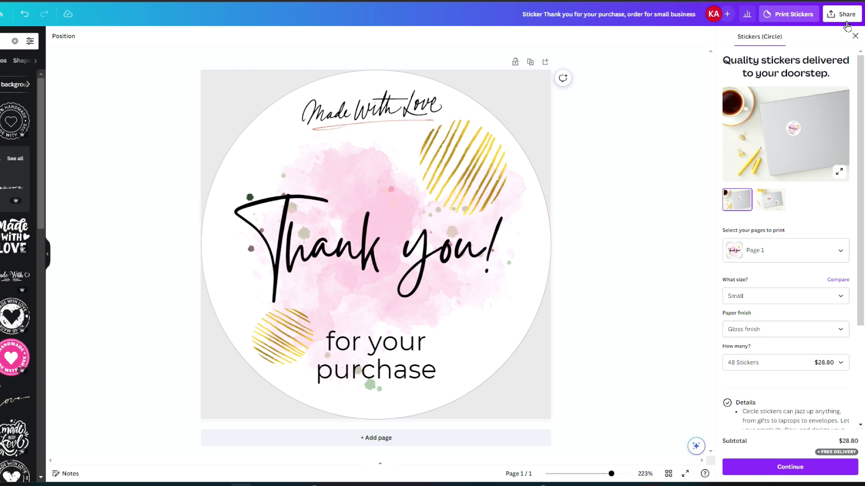
Step: Download the sticker design as a PNG at size 1 without a transparent background
click(845, 18)
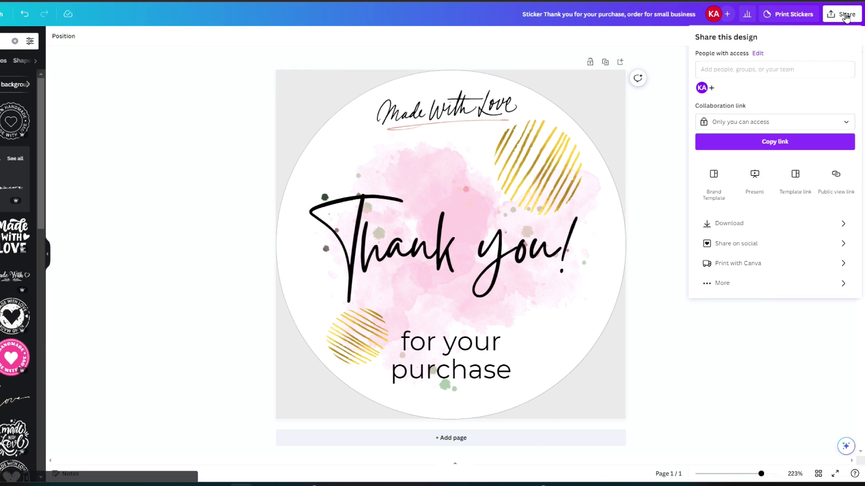
click(772, 224)
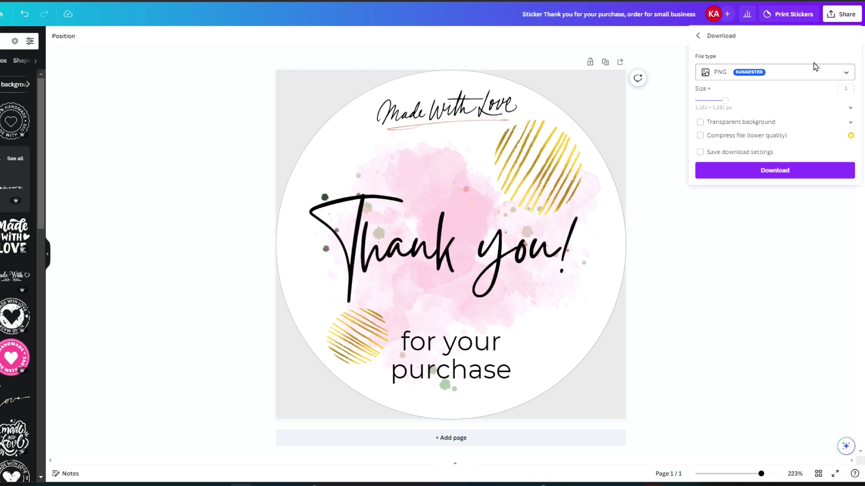
click(701, 122)
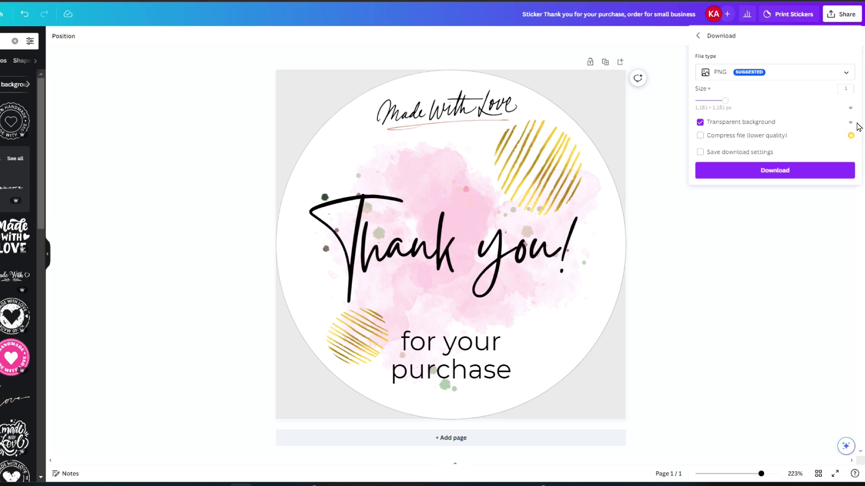
click(701, 123)
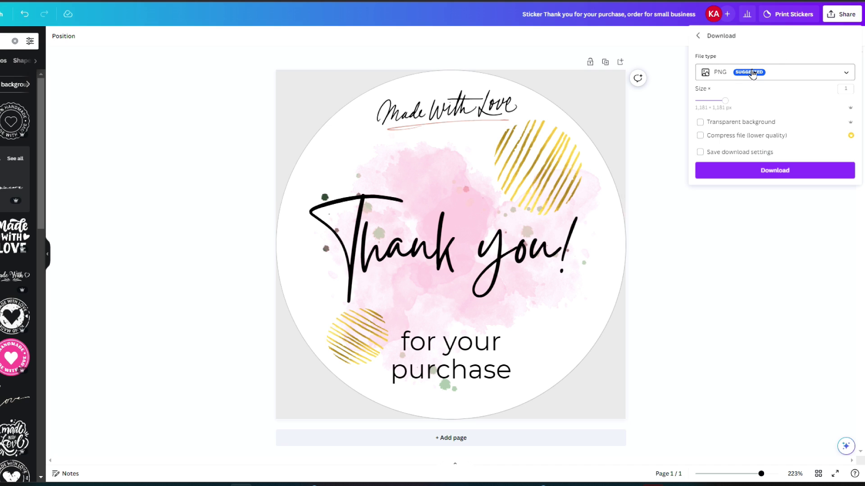
click(784, 174)
Step: Open the downloaded sticker PNG in the image viewer to check it
click(741, 21)
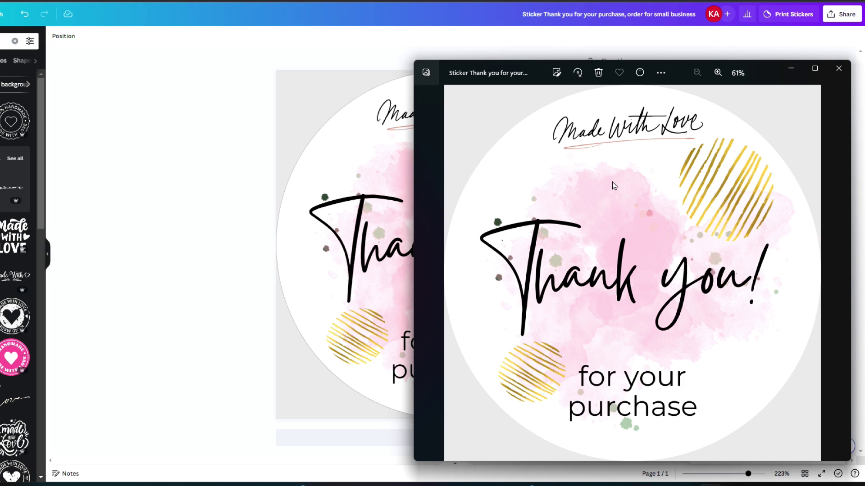
right_click(612, 183)
click(649, 1)
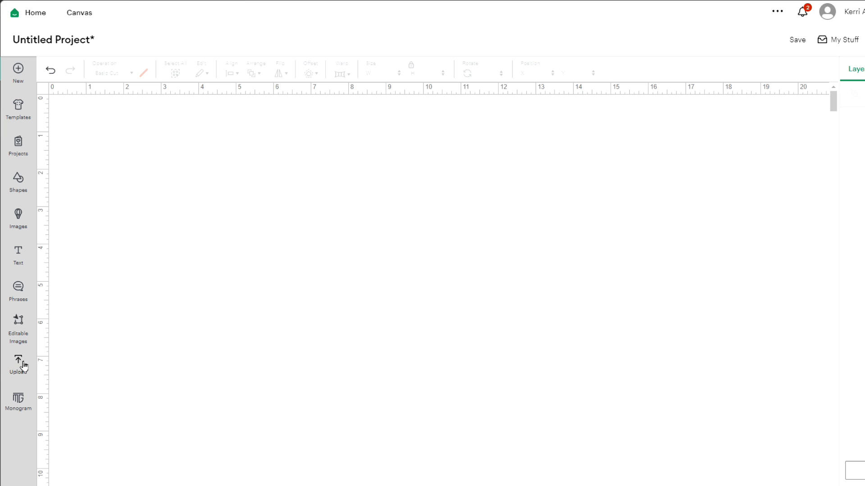
Step: Switch to Cricut Design Space, upload the downloaded sticker PNG and set its image type to Complex
click(18, 365)
click(103, 205)
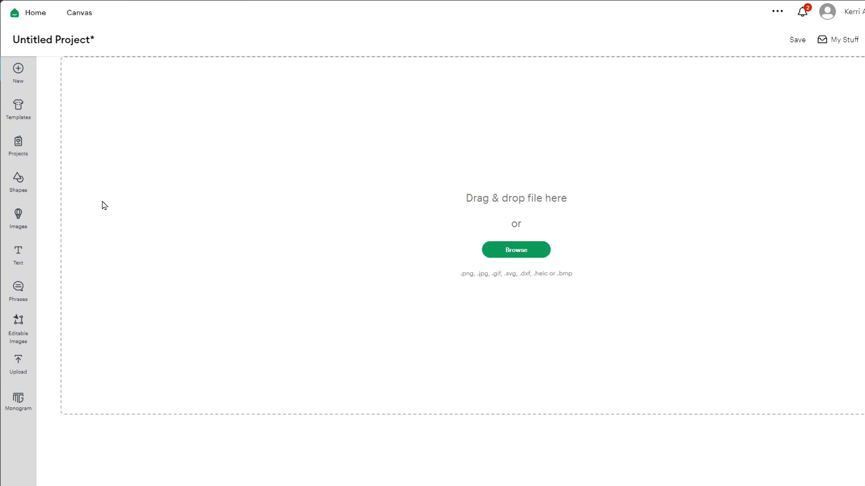
click(509, 249)
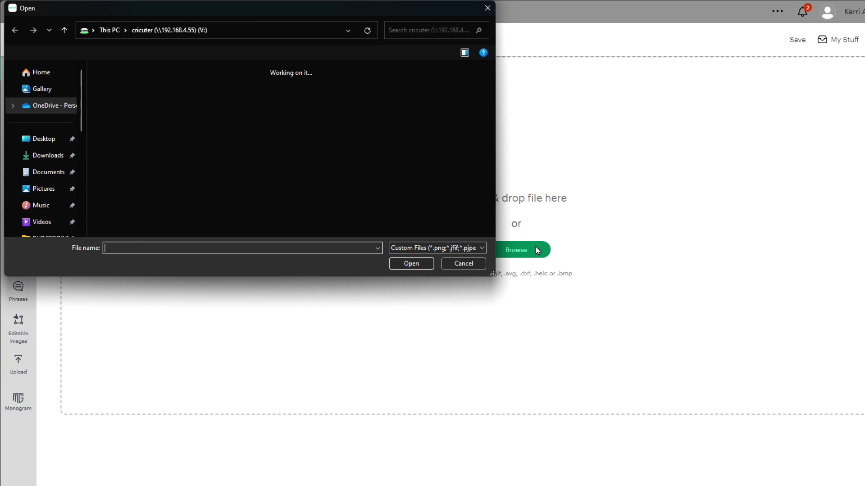
click(410, 265)
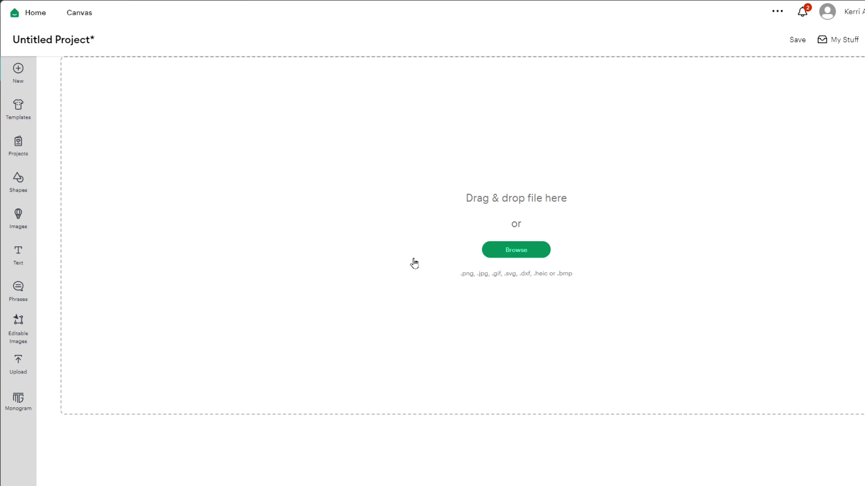
click(609, 274)
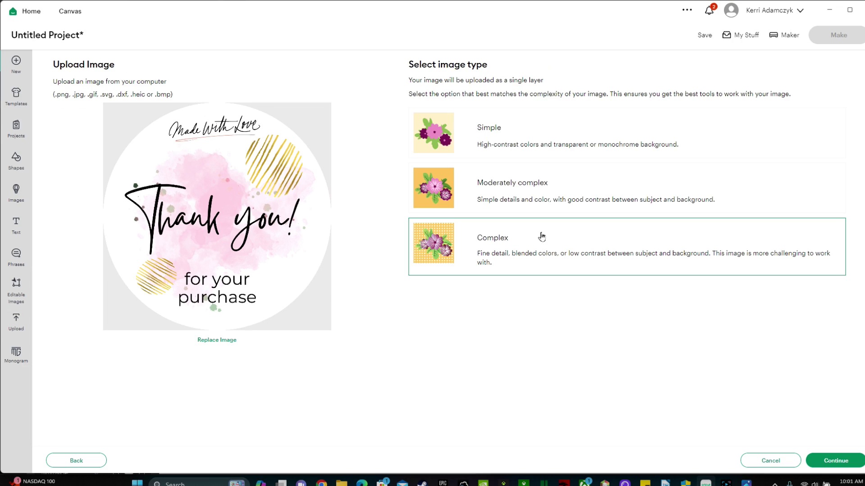
click(828, 460)
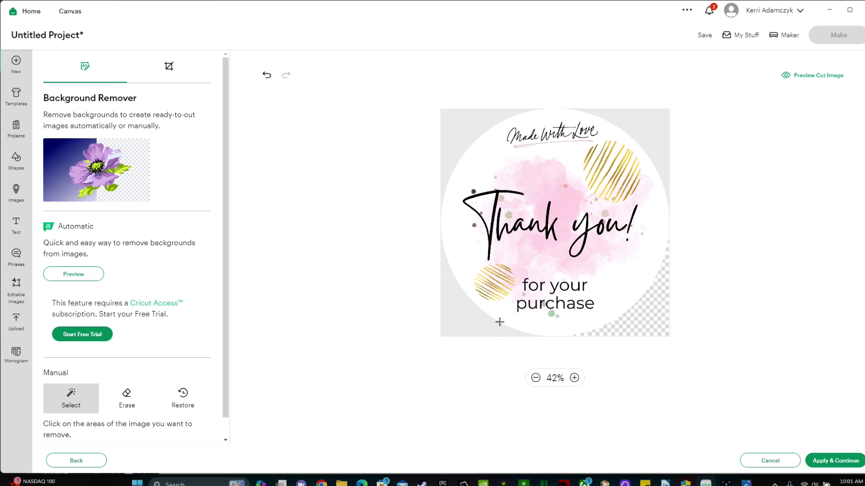
Step: Remove the three remaining gray corner areas around the circular sticker and apply the background removal
click(472, 317)
click(458, 121)
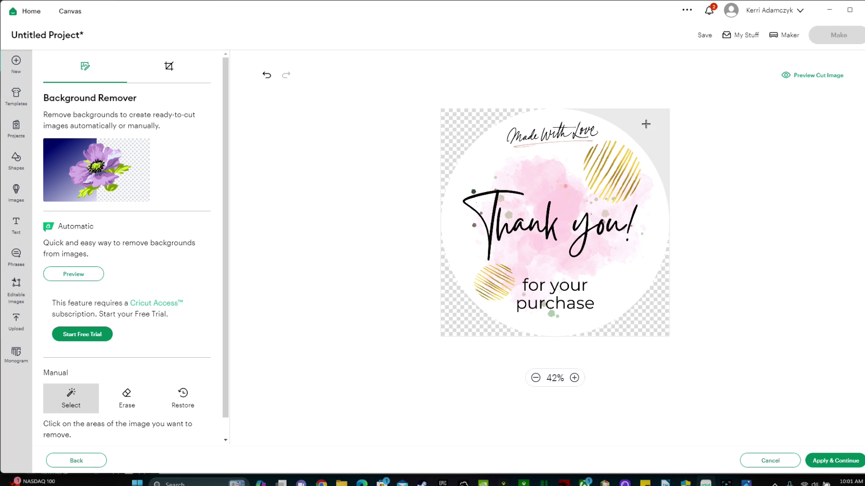
click(645, 122)
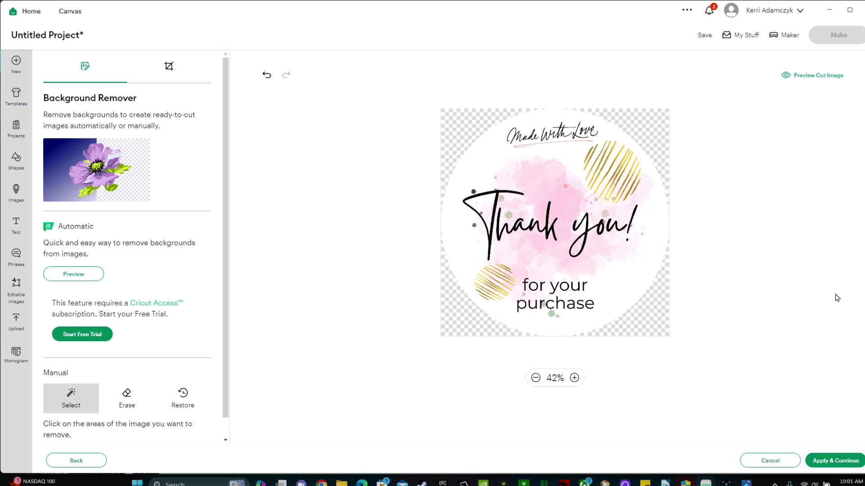
click(843, 462)
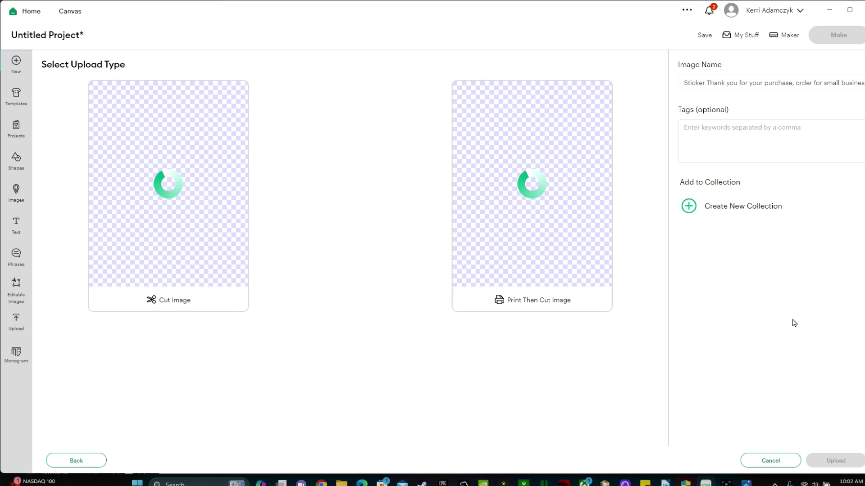
Step: Upload the cleaned sticker as a Print Then Cut image and add it to the canvas
click(562, 247)
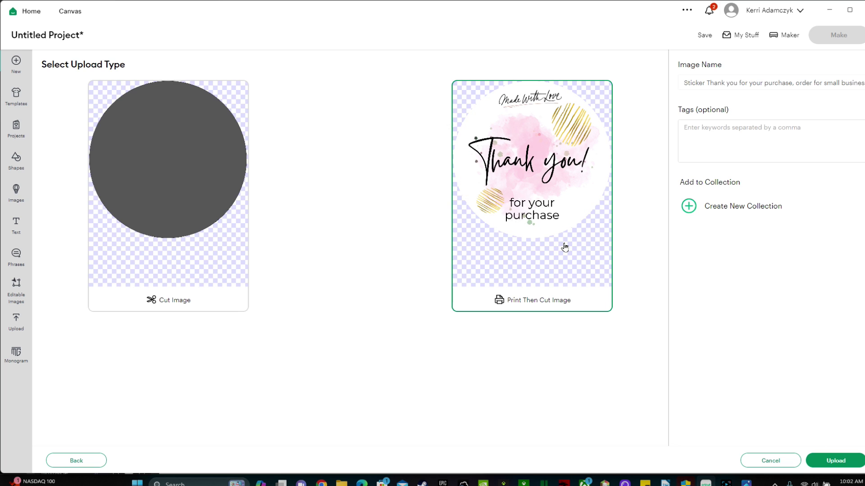
click(841, 462)
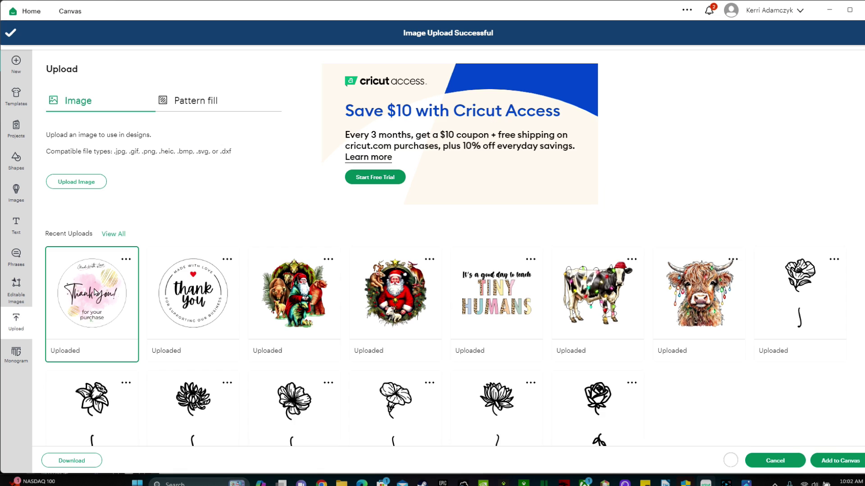
click(853, 461)
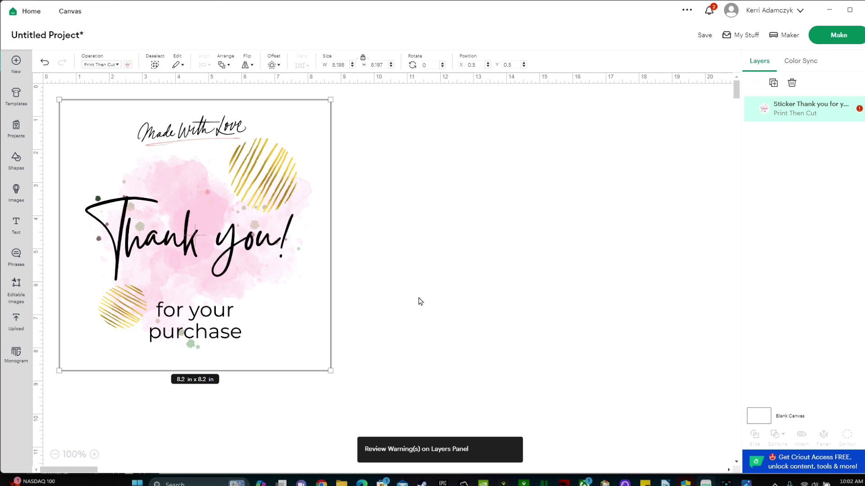
Step: Set the sticker's width to 2 in with its proportions locked
click(332, 64)
text(2)
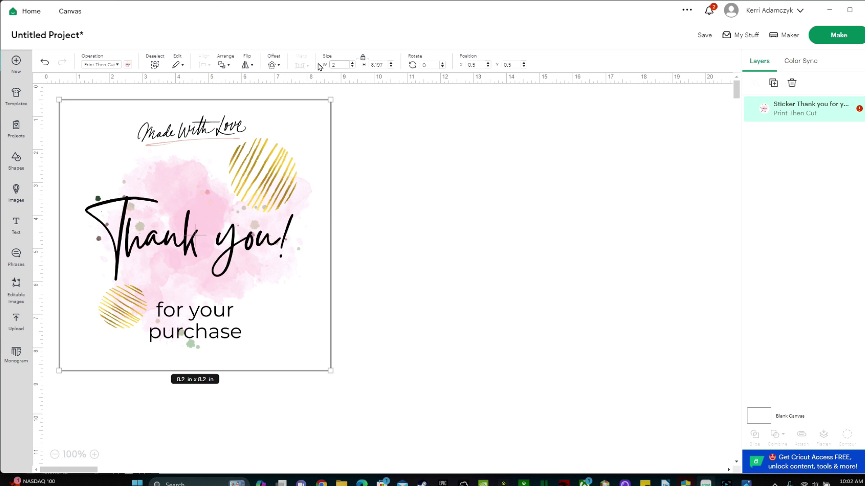
key(Return)
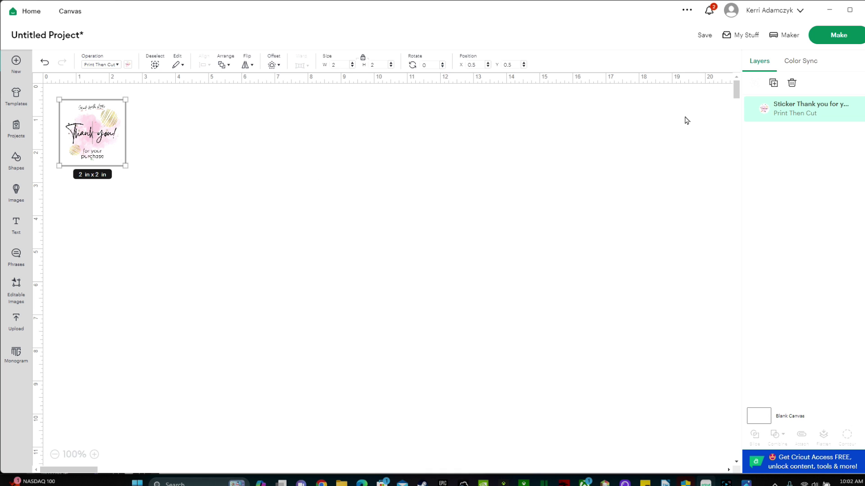
Step: Duplicate the 2 in sticker eleven times to make twelve stickers on the canvas
click(774, 84)
click(773, 84)
click(774, 83)
click(773, 83)
click(773, 84)
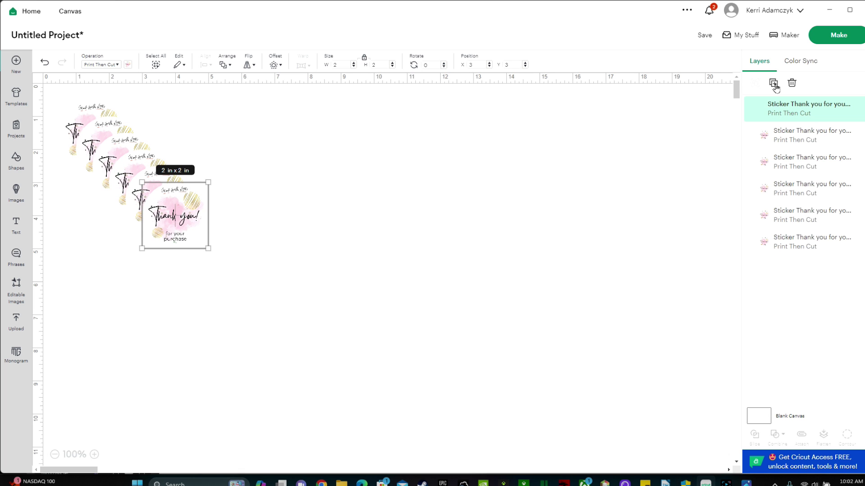
click(774, 83)
click(774, 84)
click(773, 83)
click(773, 84)
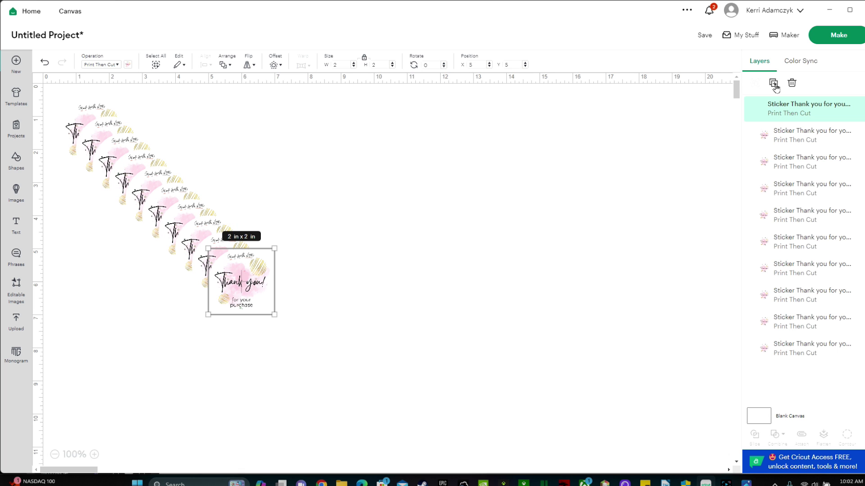
click(774, 84)
click(773, 83)
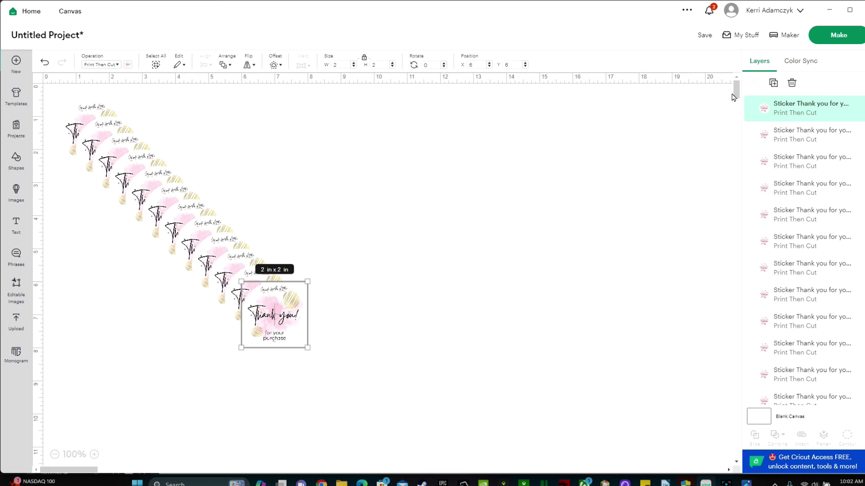
Step: Send the stickers to be made on the 8.5 x 11 in letter mat and open the print setup
click(836, 34)
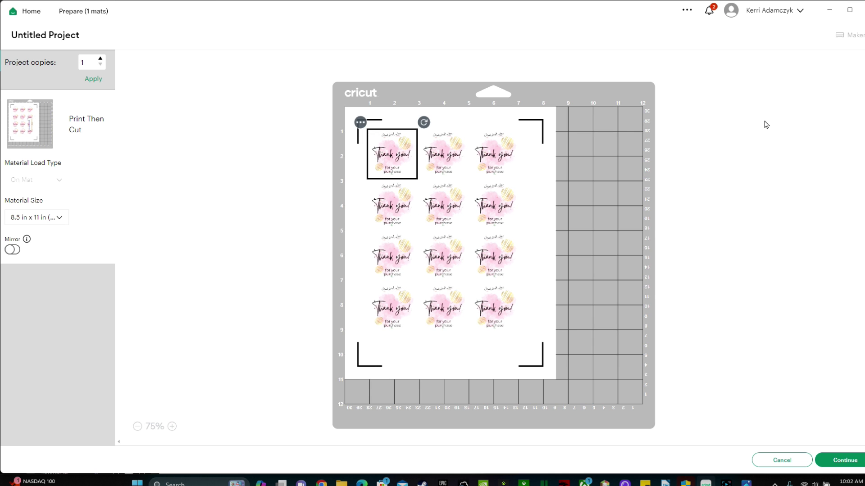
click(843, 458)
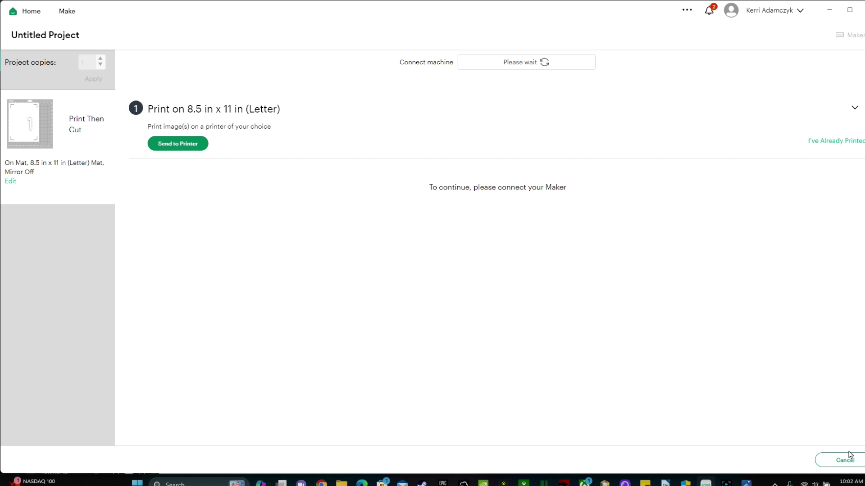
click(175, 145)
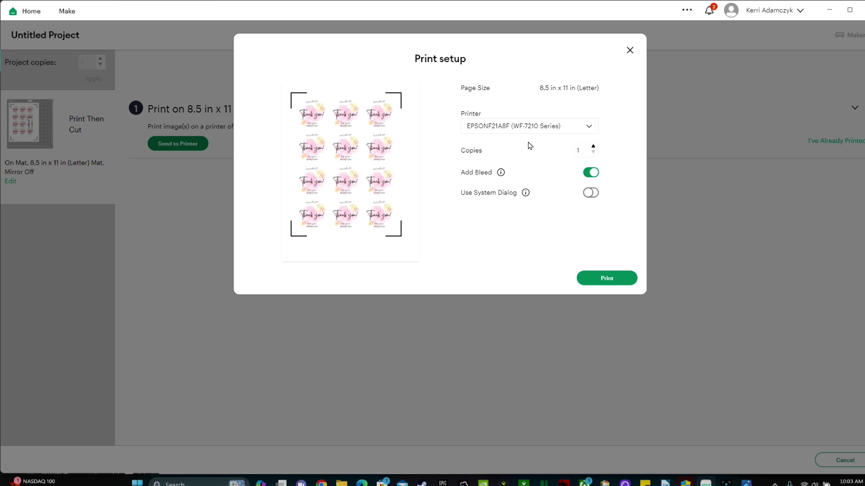
Step: Choose the HP Officejet 4630 series (Network) printer, enable the system dialog and proceed to printing
click(566, 128)
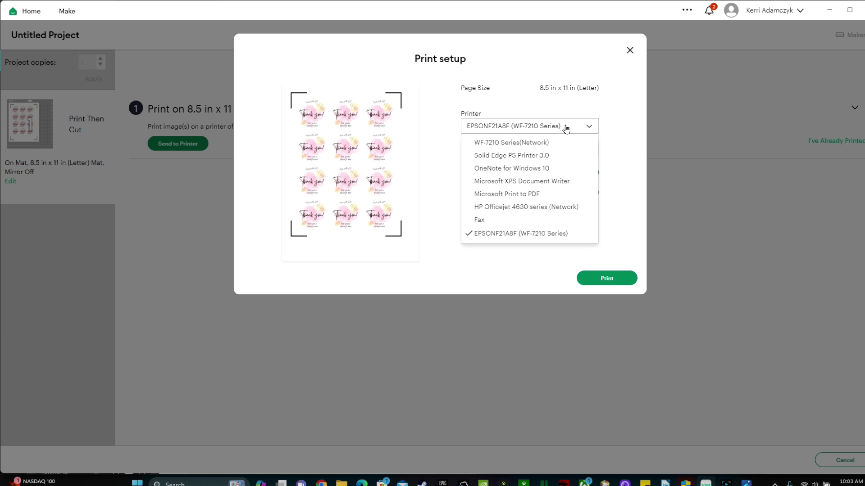
click(541, 210)
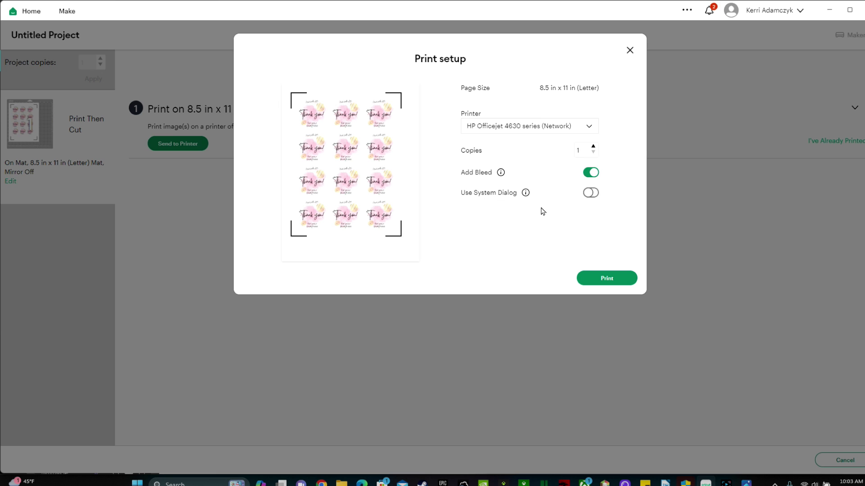
click(593, 194)
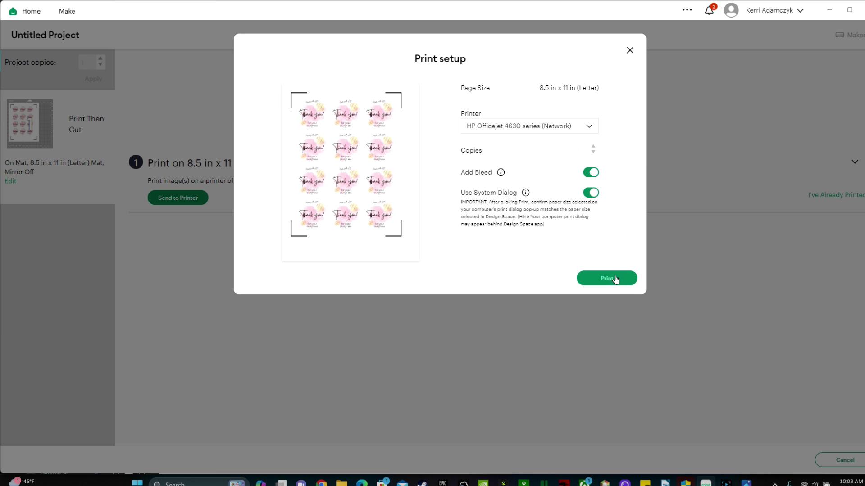
click(616, 279)
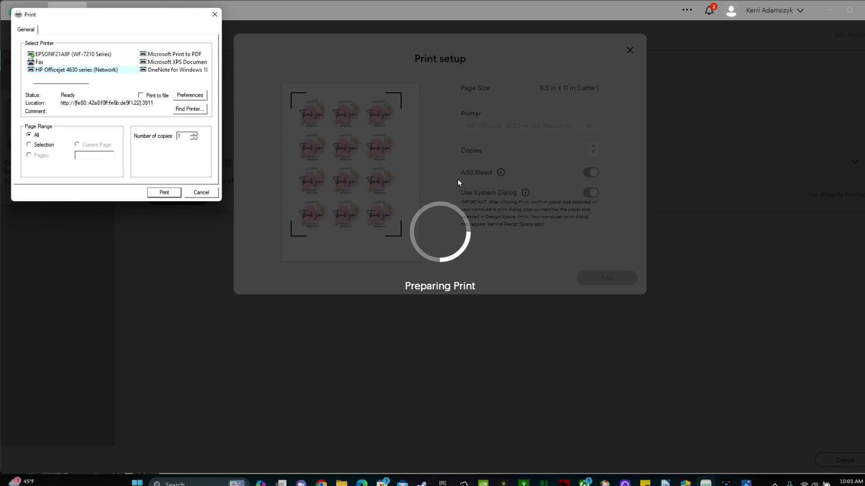
Step: Set the printer's paper type to HP Photo Paper or other photo paper and accept the printing preferences
click(200, 95)
click(237, 116)
click(203, 131)
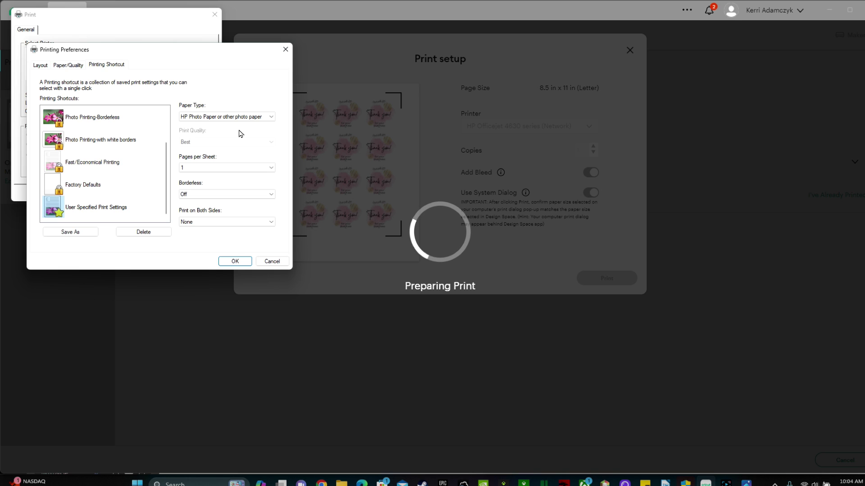
click(234, 261)
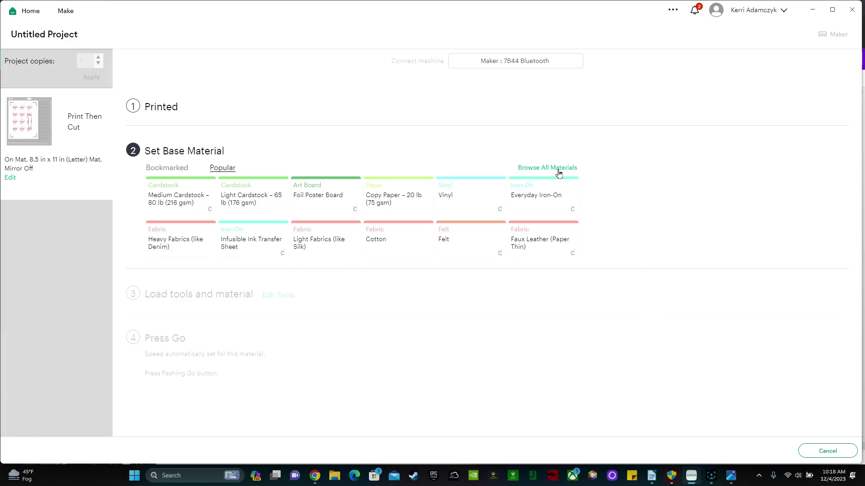
Step: Search all materials for "washi" and set Washi Sheet as the base material for the cut
click(559, 173)
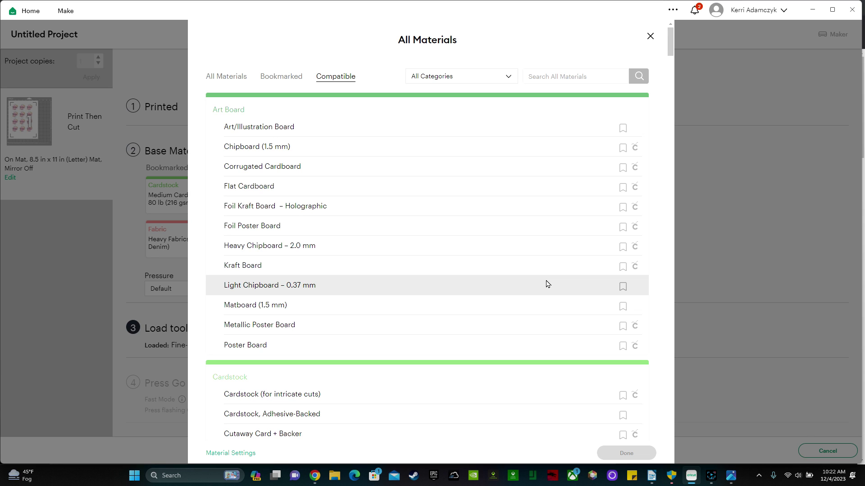
click(566, 76)
text(washi)
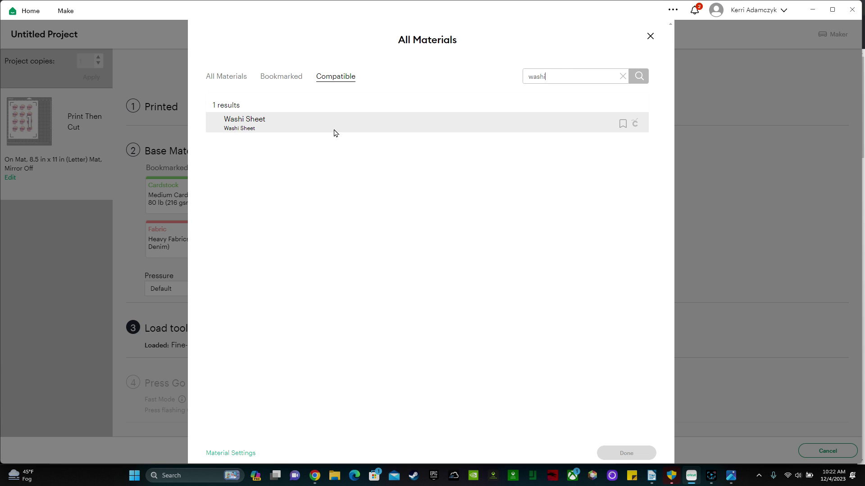
click(334, 132)
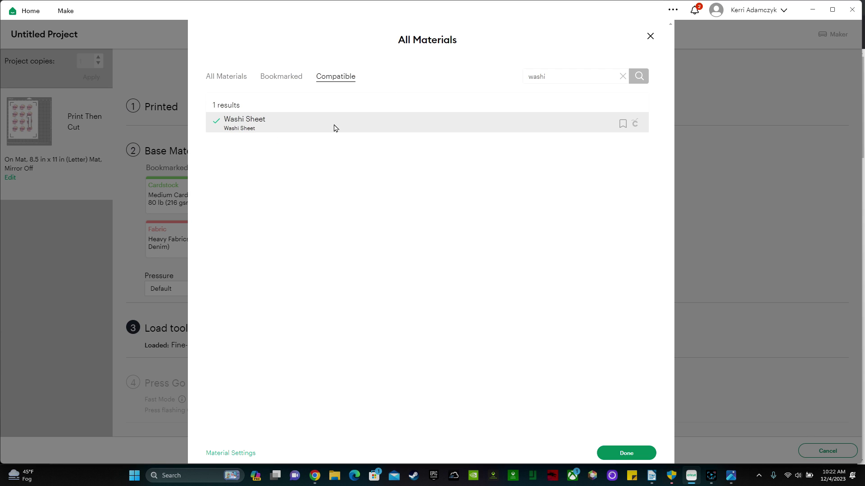
click(628, 456)
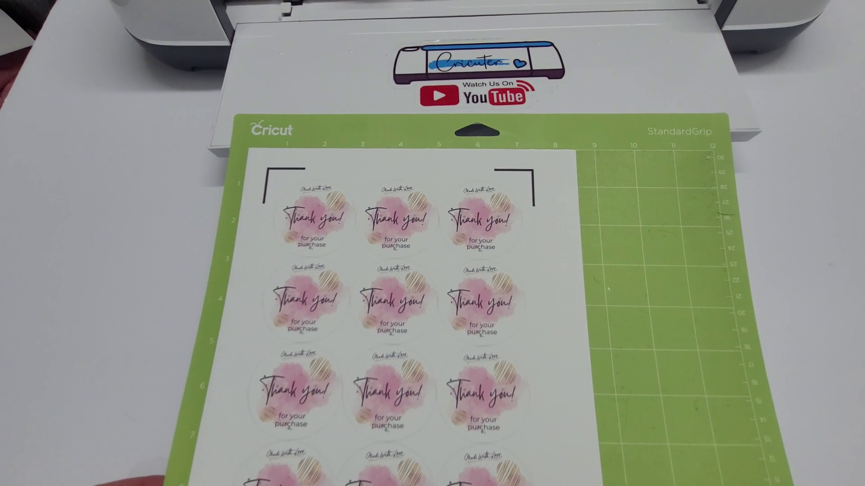